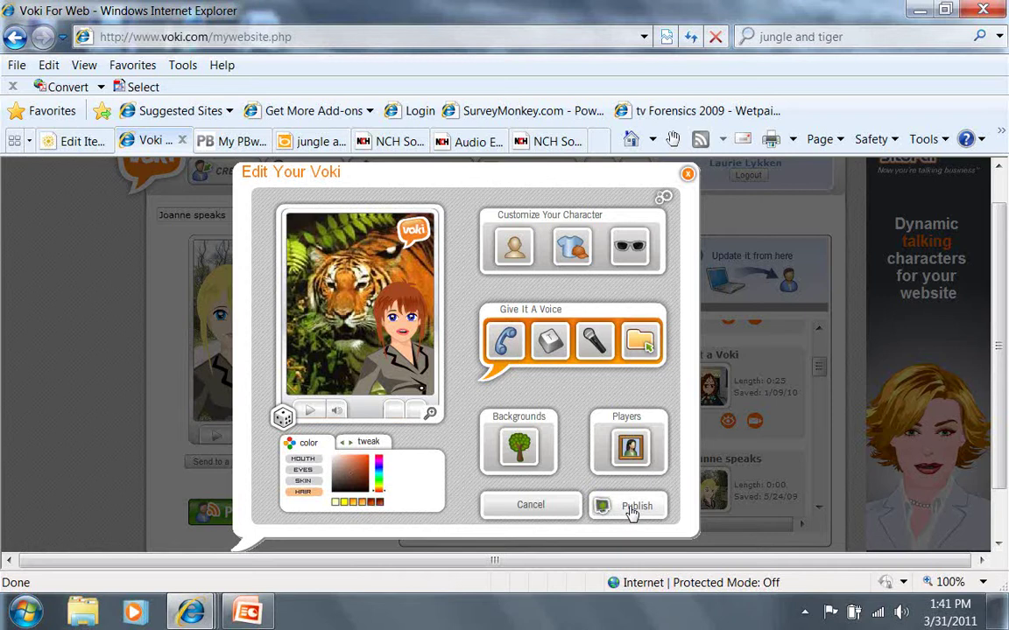
Step: Publish the edited avatar with the tiger jungle background so it is saved to My Site
click(632, 510)
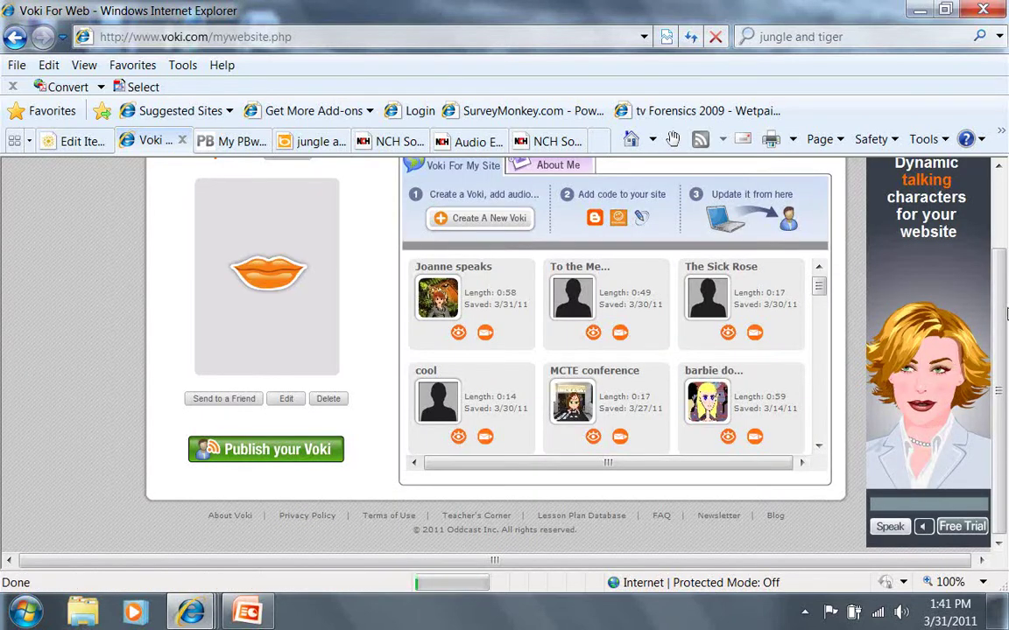
Step: Rename the saved Voki from 'Joanne speaks' to 'The Tyger'
scroll(539, 561, up, 2)
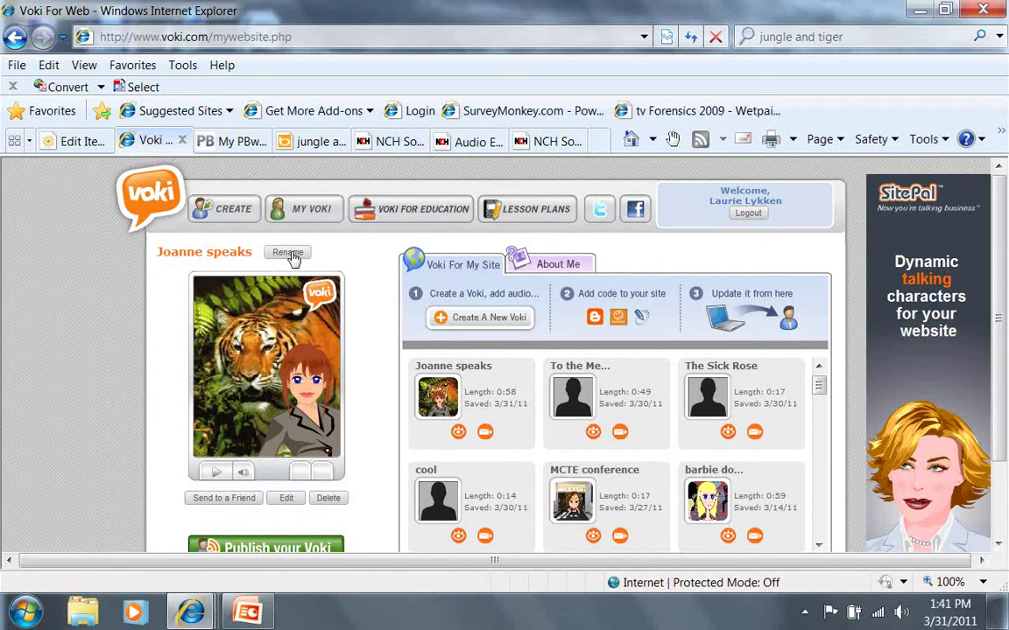
click(289, 253)
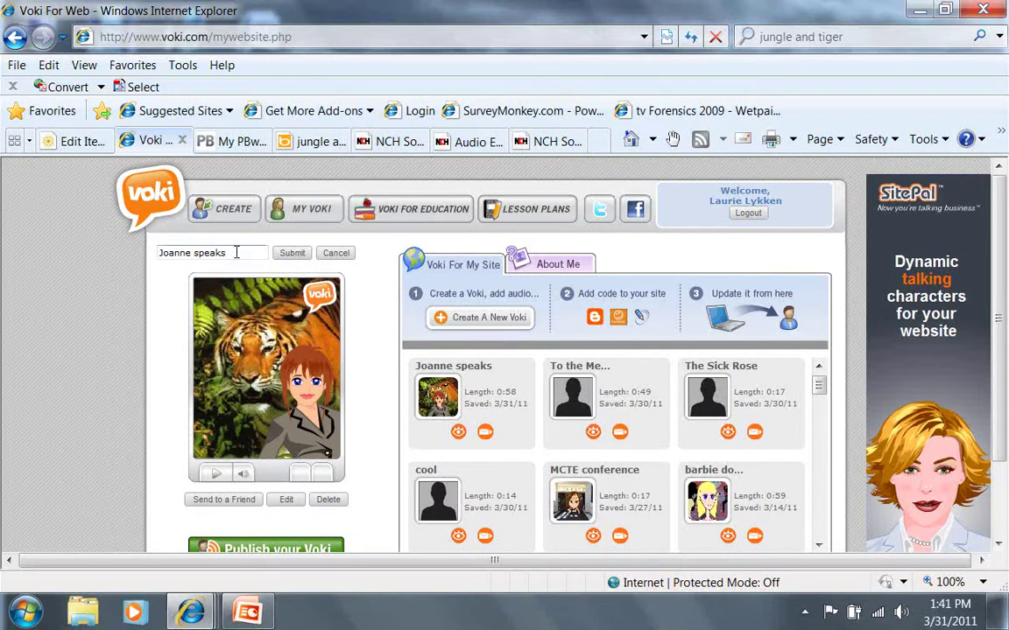
drag(236, 253, 151, 251)
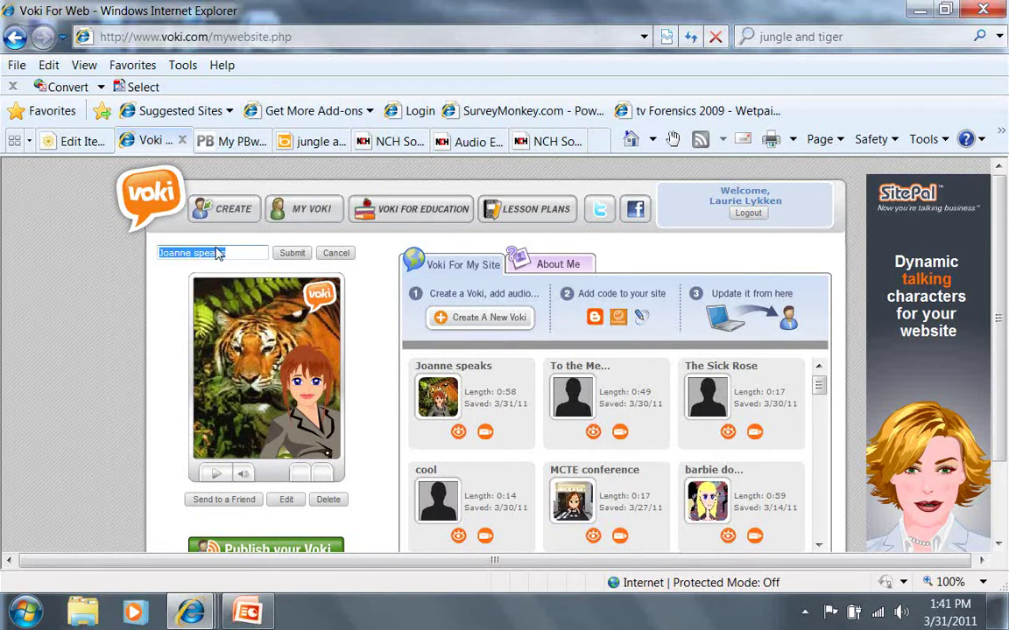
text(The)
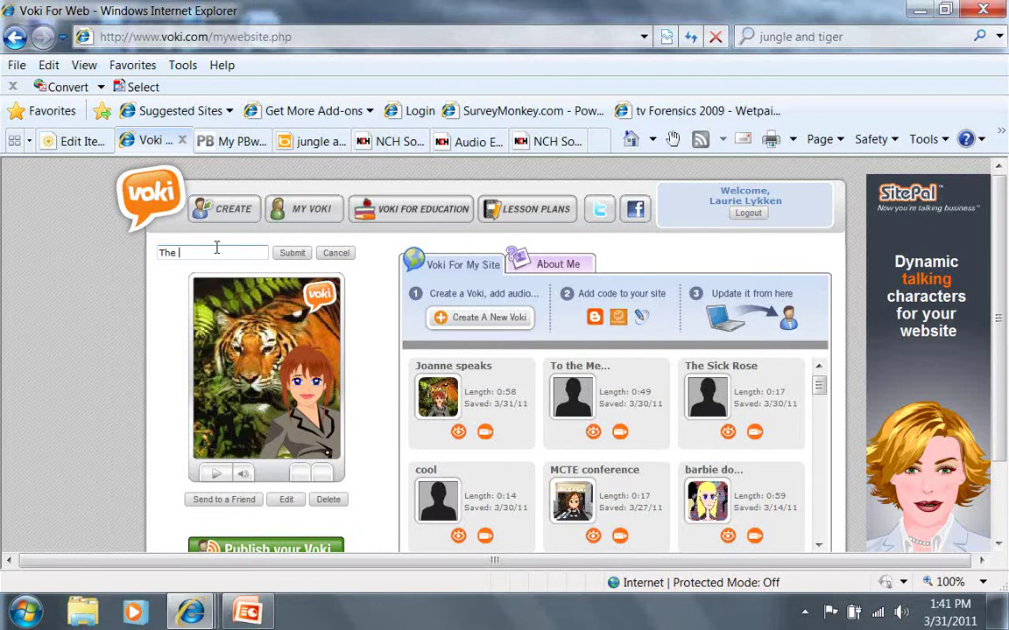
text( Tyger)
click(293, 253)
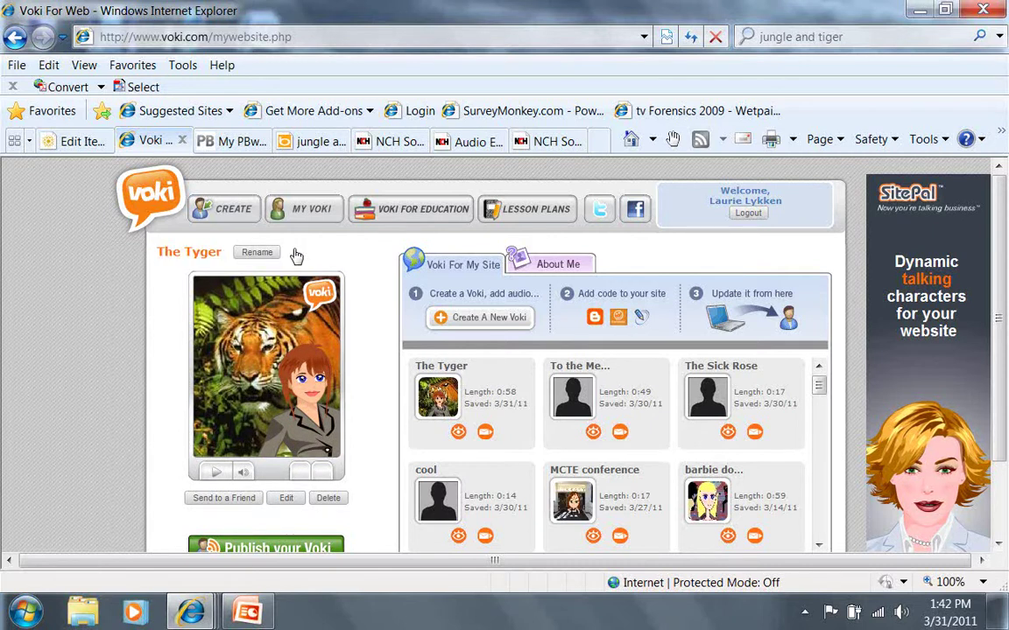
drag(998, 307, 998, 377)
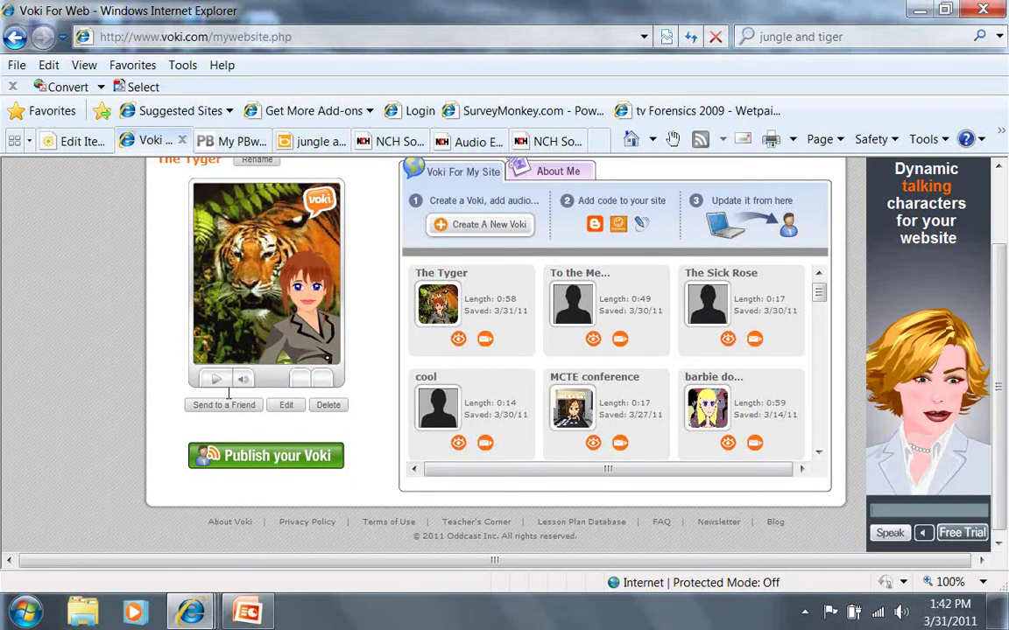
Step: Copy The Tyger's embed code for a Medium (200 x 267) player
click(302, 456)
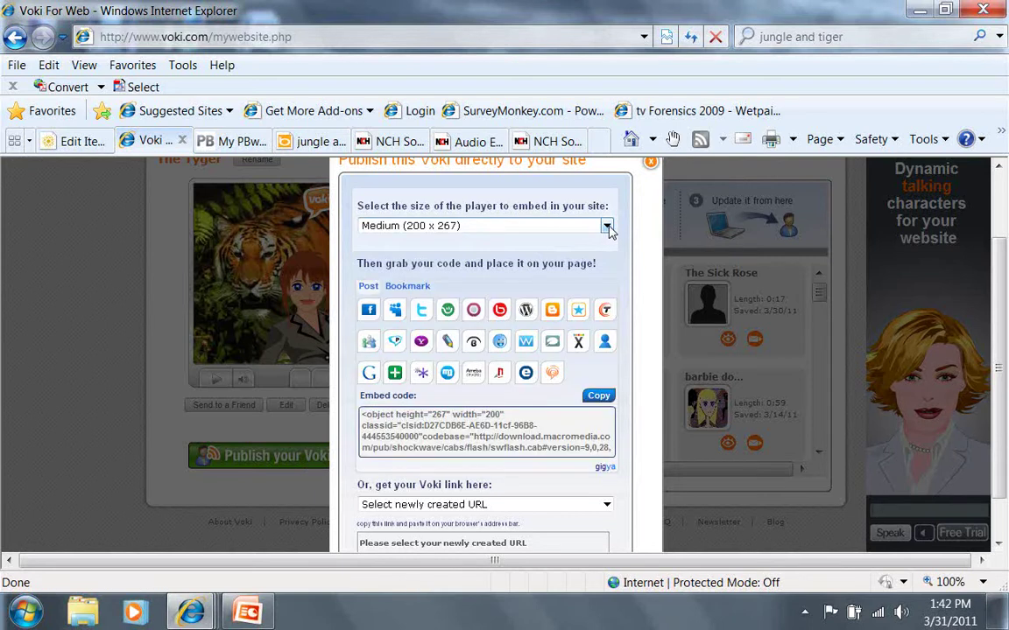
click(607, 225)
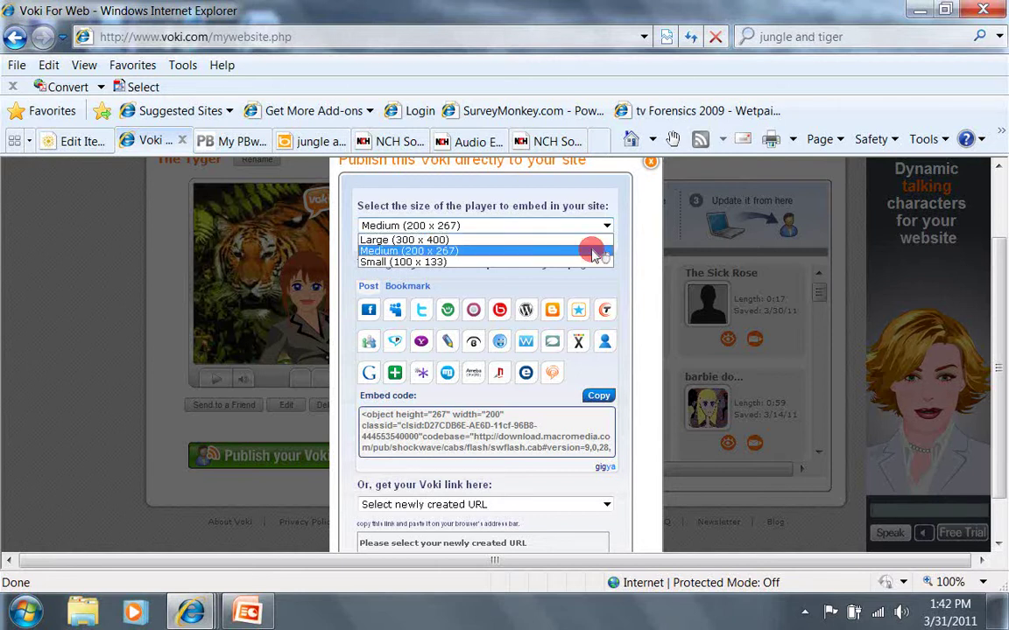
click(593, 252)
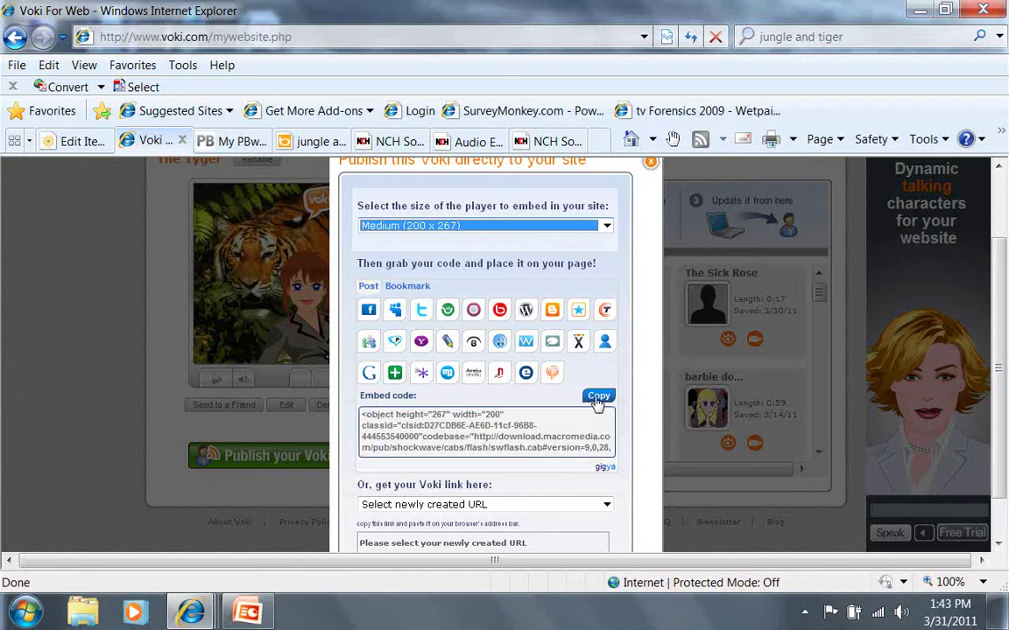
click(598, 397)
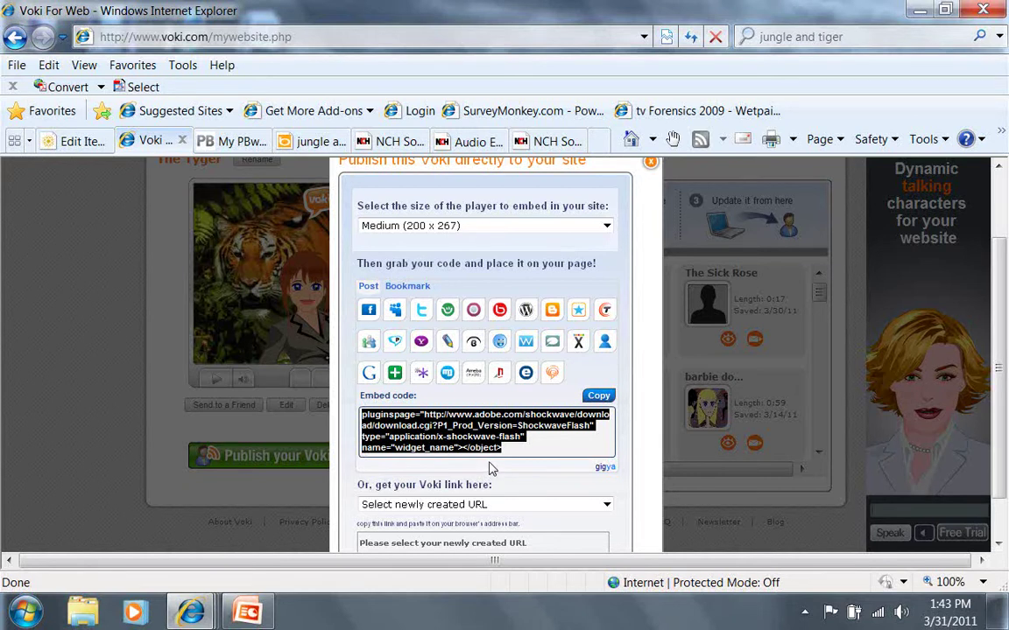
Step: Go to the mctevokiwiki workspace in PBworks and open its Workshop Audience page
click(237, 142)
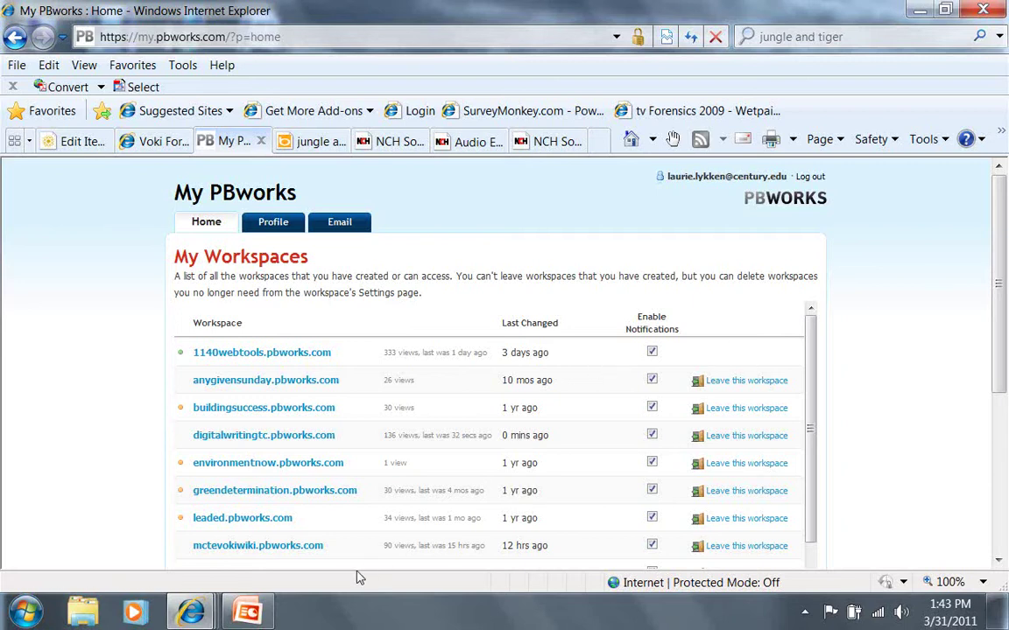
click(266, 545)
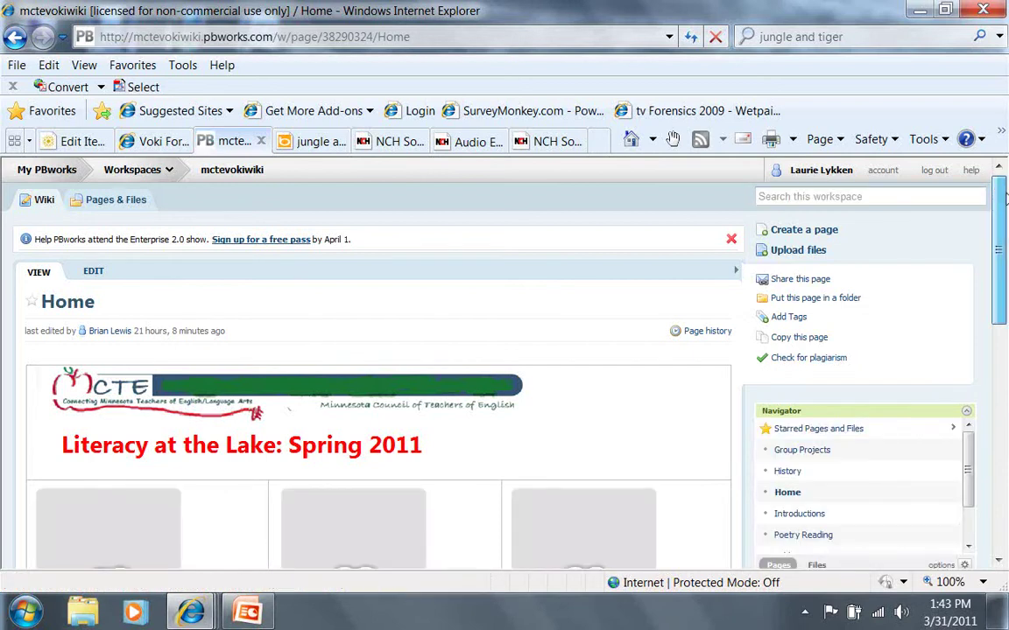
drag(1005, 199, 1005, 289)
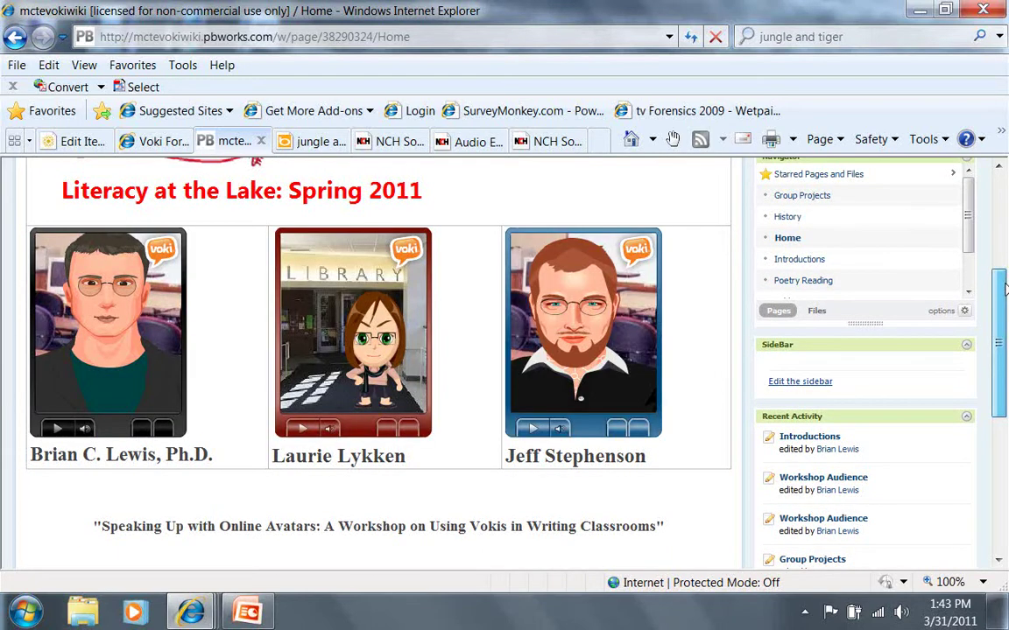
drag(1005, 289, 1005, 371)
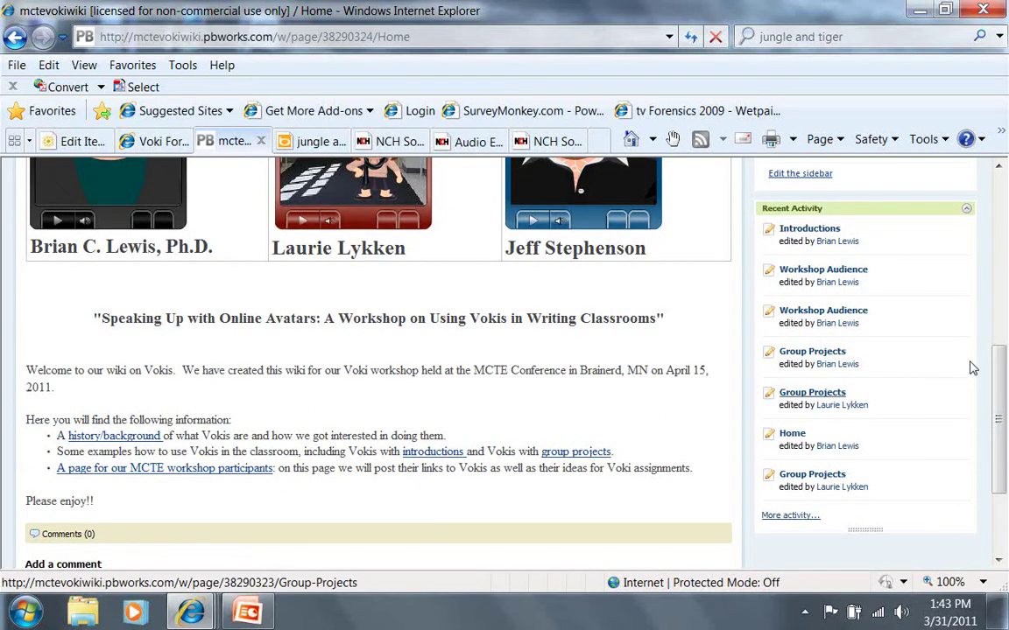
drag(1004, 353, 968, 281)
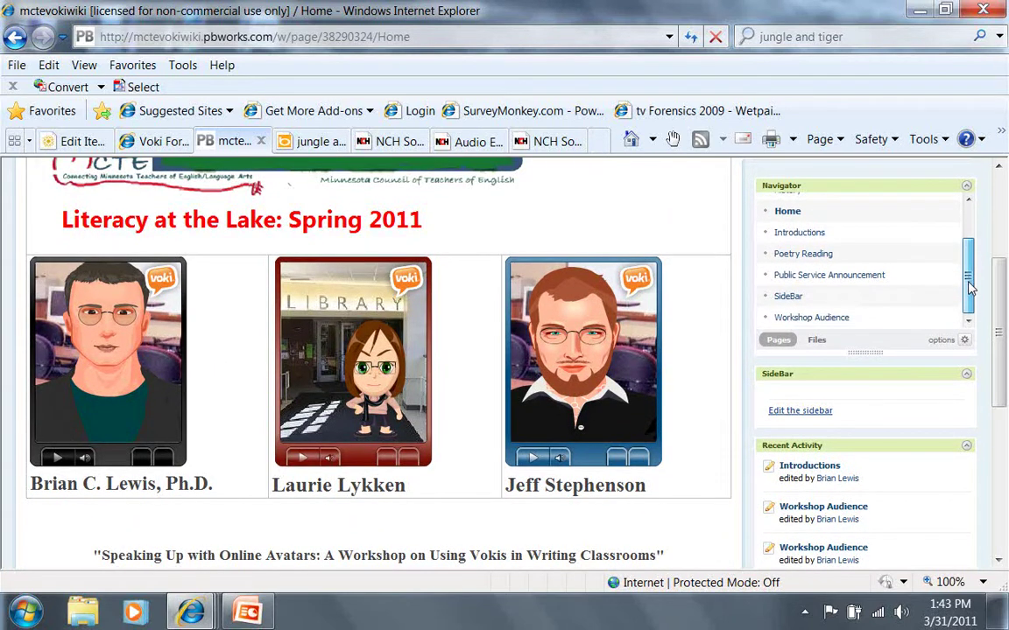
click(802, 319)
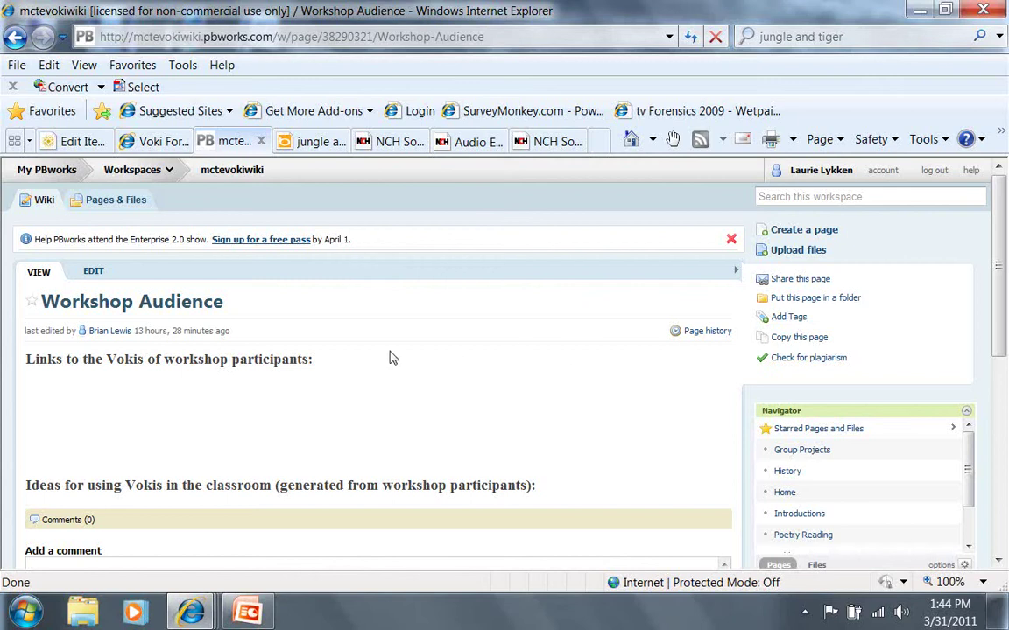
Step: Edit the Workshop Audience page and add two blank lines under the Voki links heading
click(321, 362)
click(98, 273)
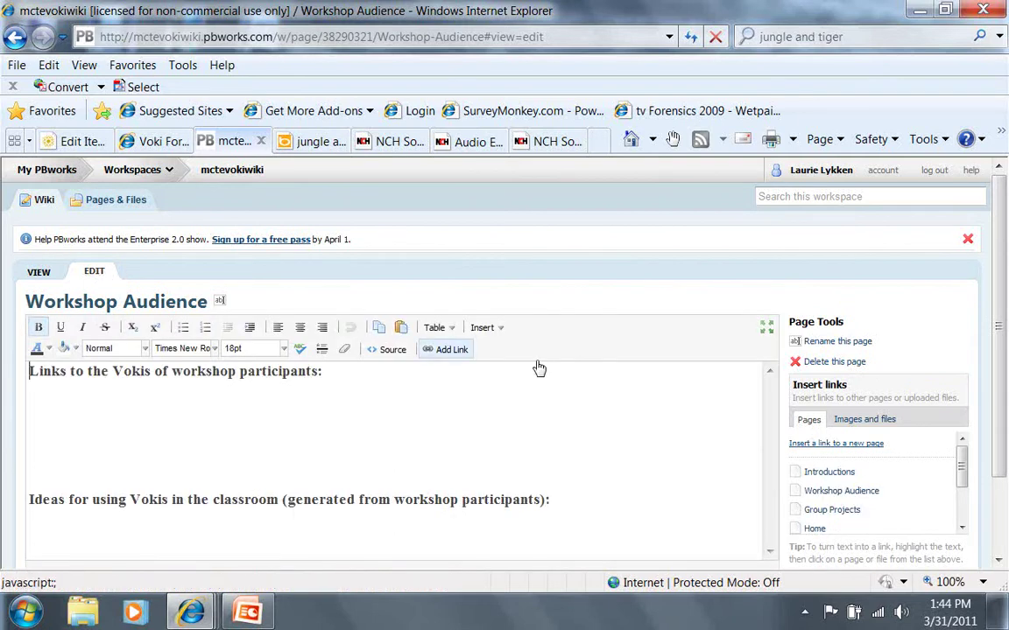
click(334, 375)
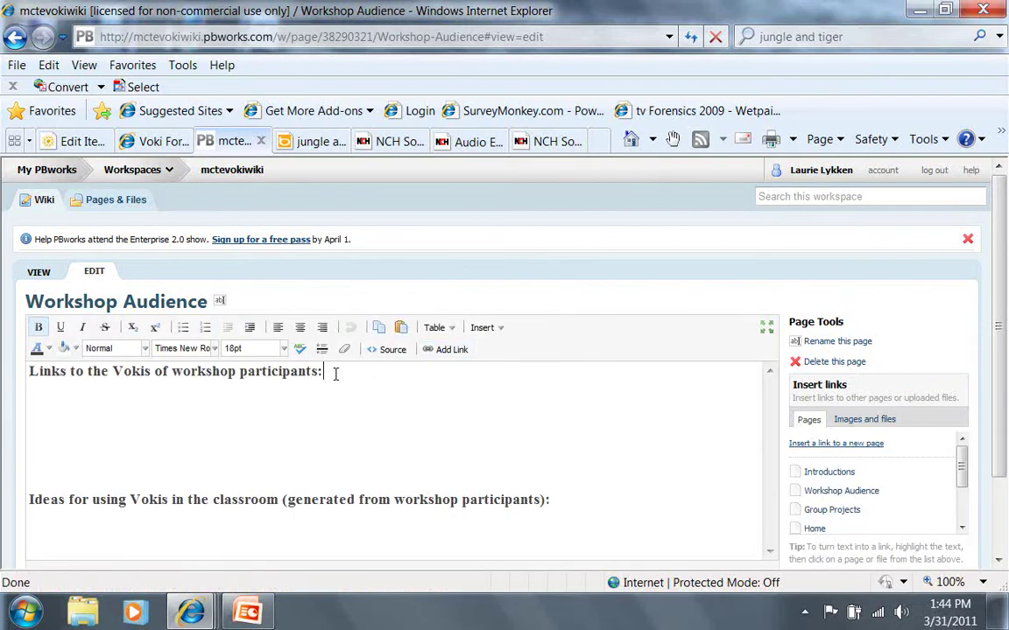
key(Return)
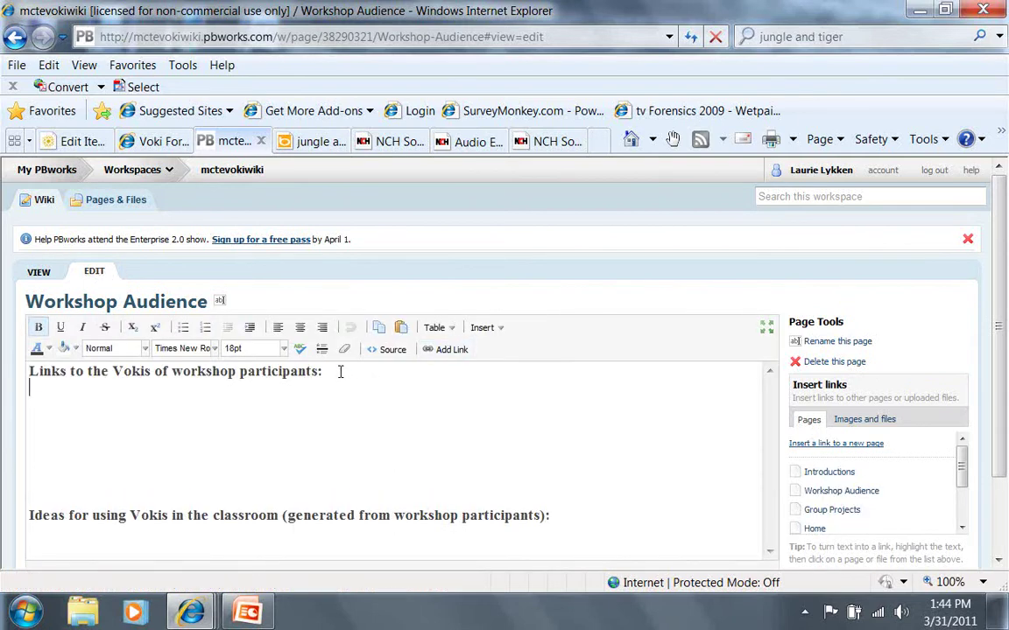
key(Return)
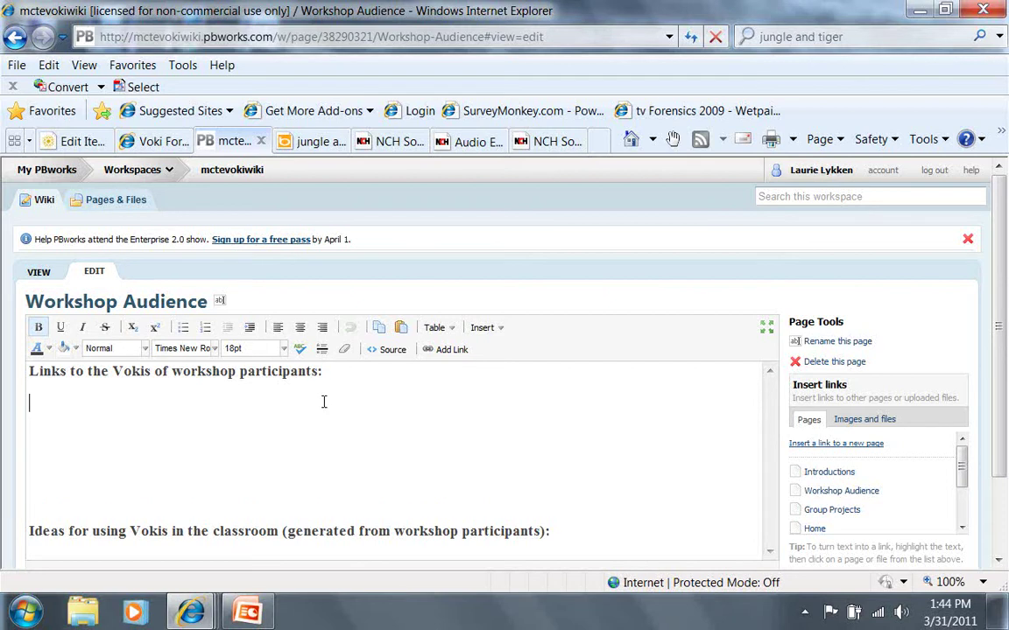
Step: Bring up the Insert > More Plugins > Interactive Media plugin list
scroll(1005, 344, down, 2)
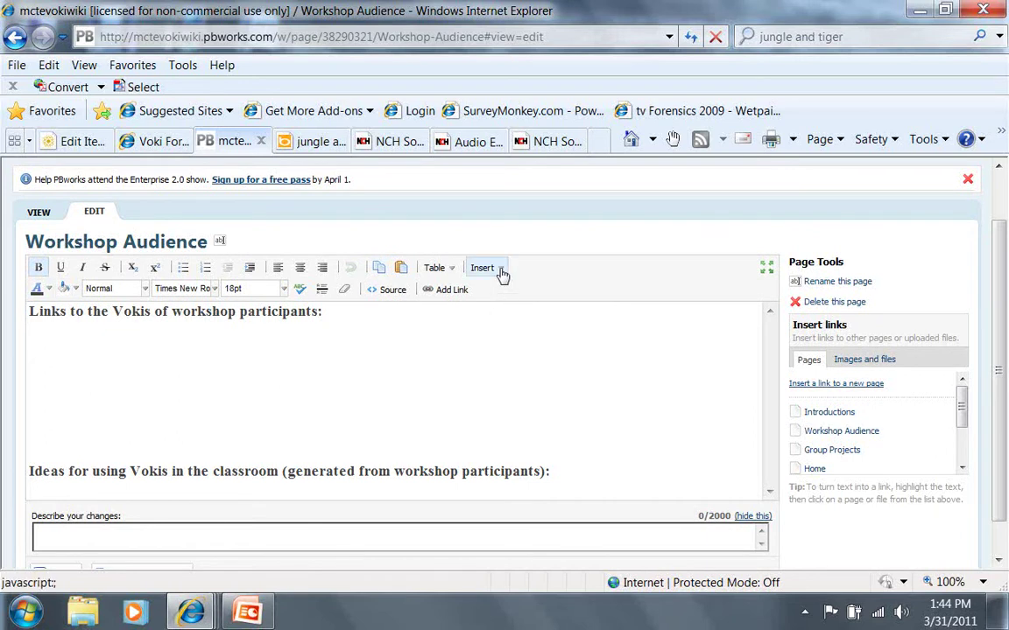
click(500, 269)
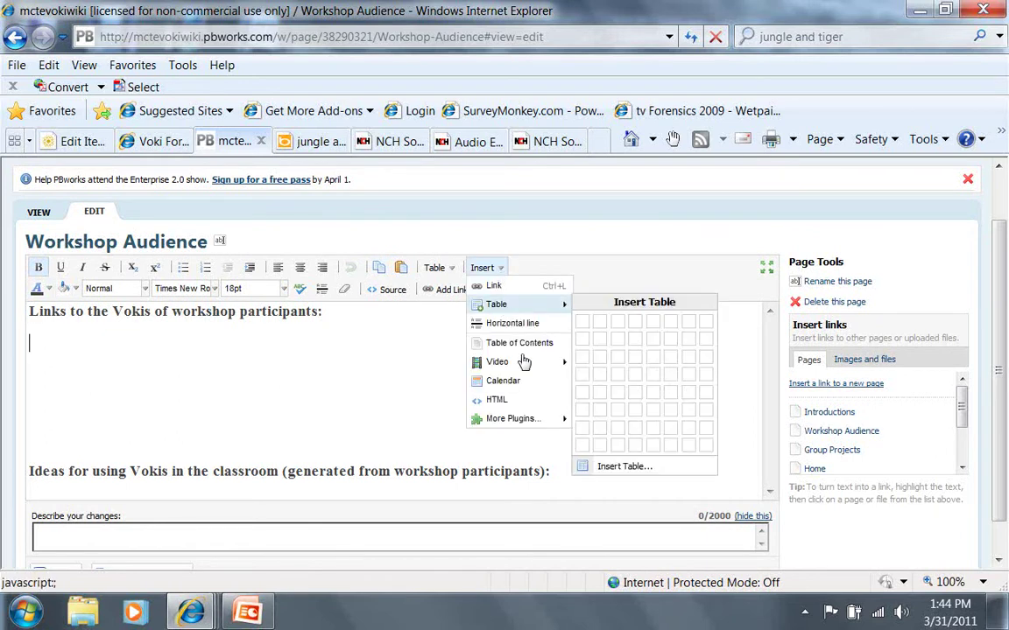
mouse_move(526, 426)
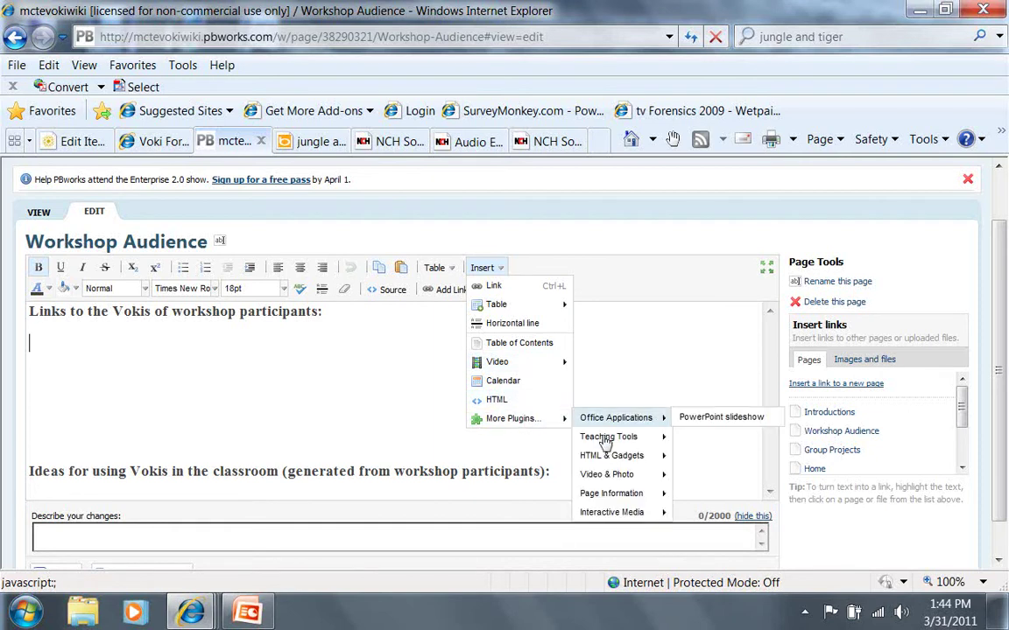
mouse_move(624, 517)
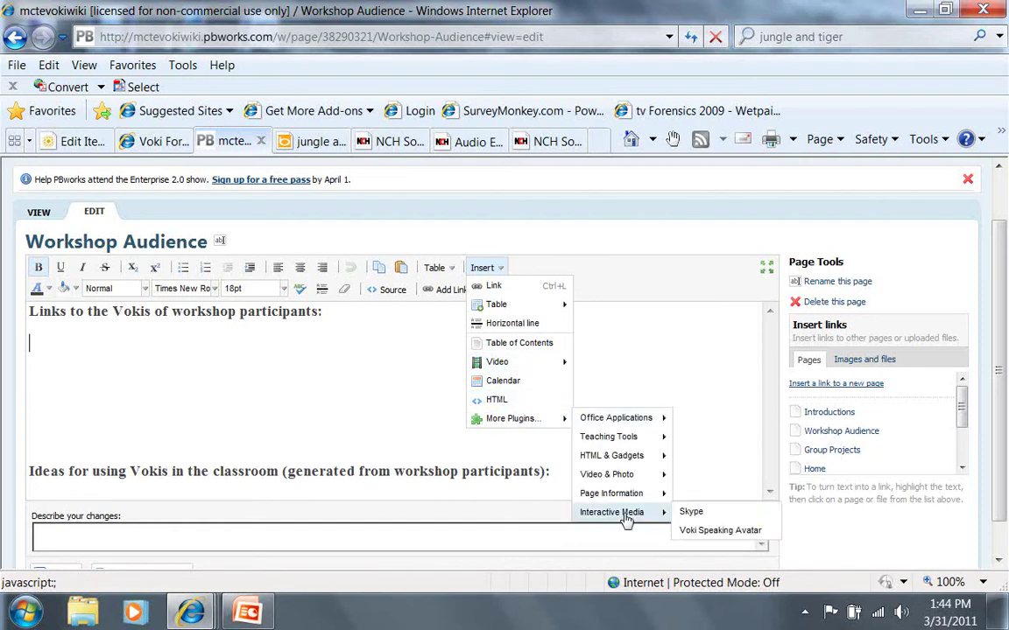
Step: Insert a Voki Speaking Avatar plugin using the pasted embed code under the links heading
click(697, 530)
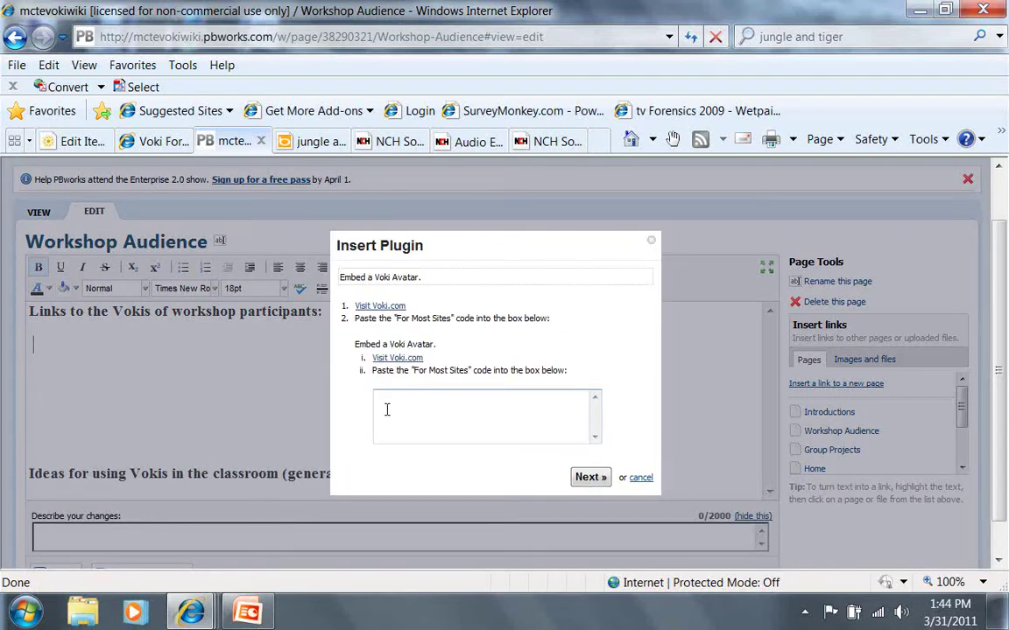
click(386, 410)
right_click(386, 411)
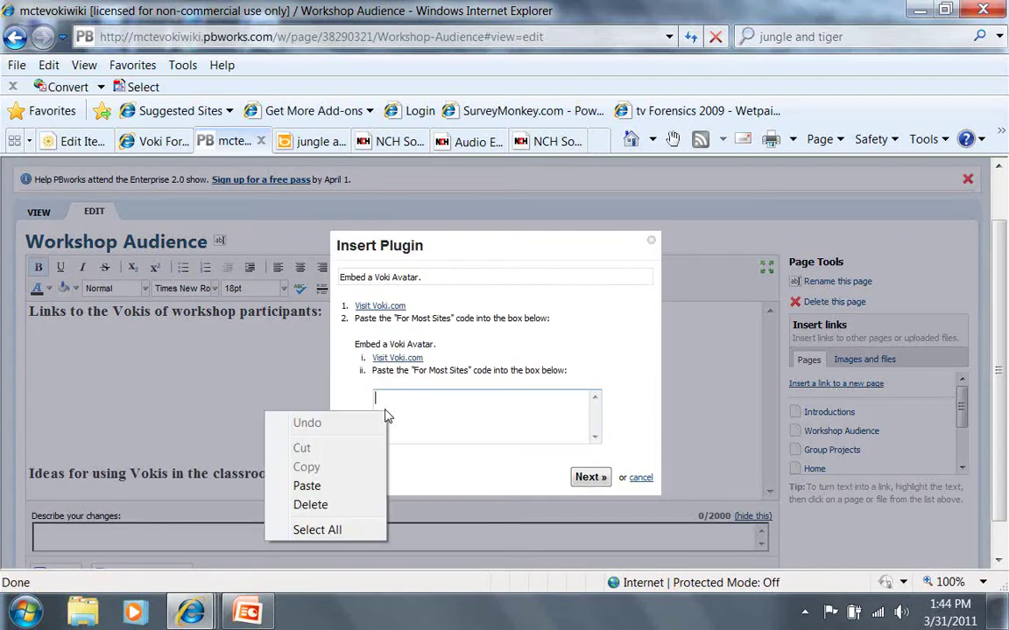
click(378, 486)
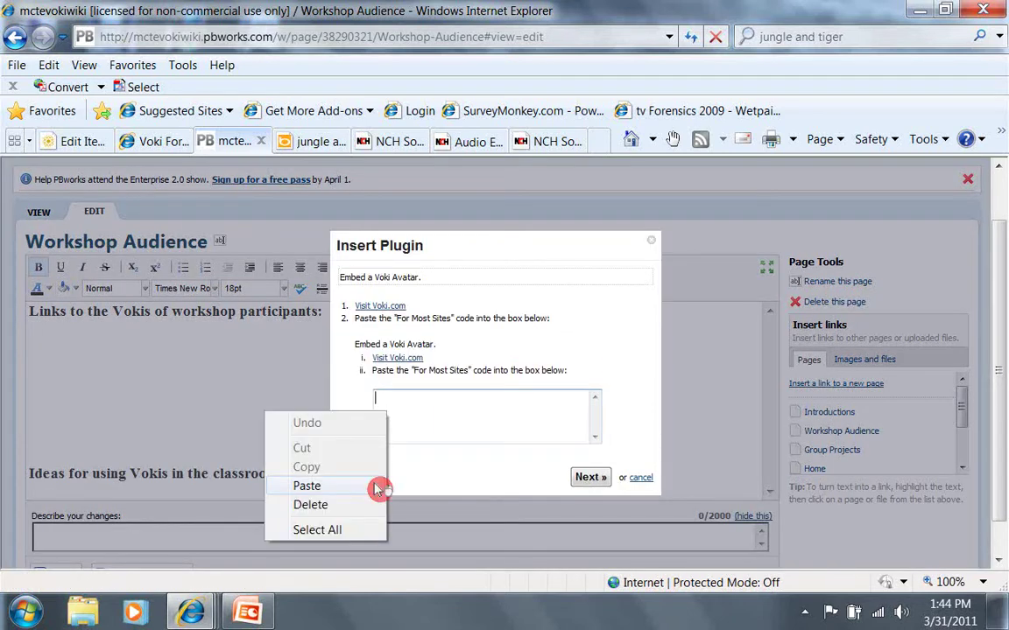
click(586, 478)
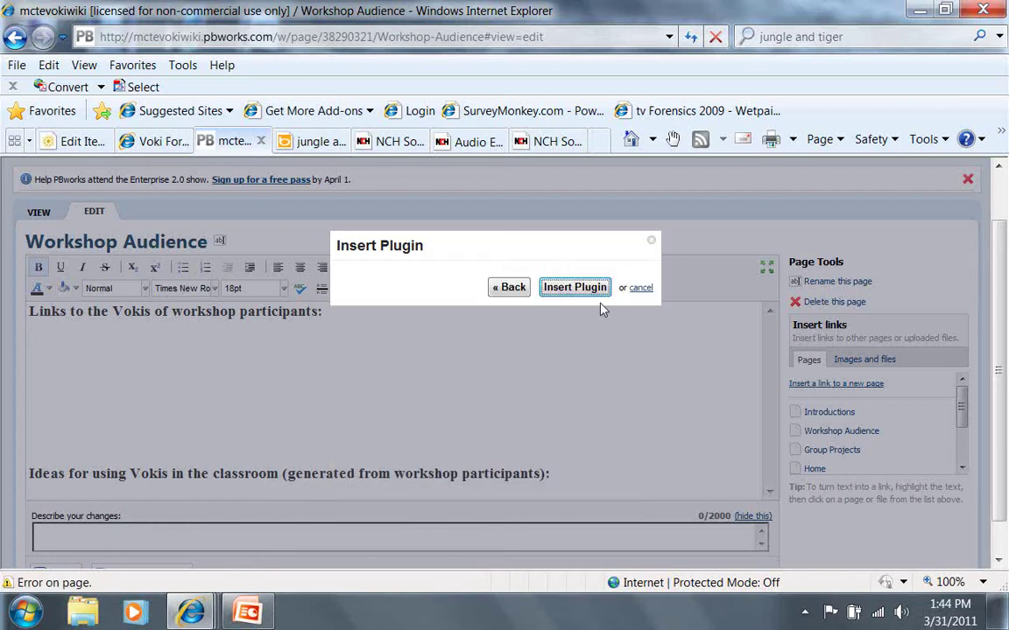
click(600, 296)
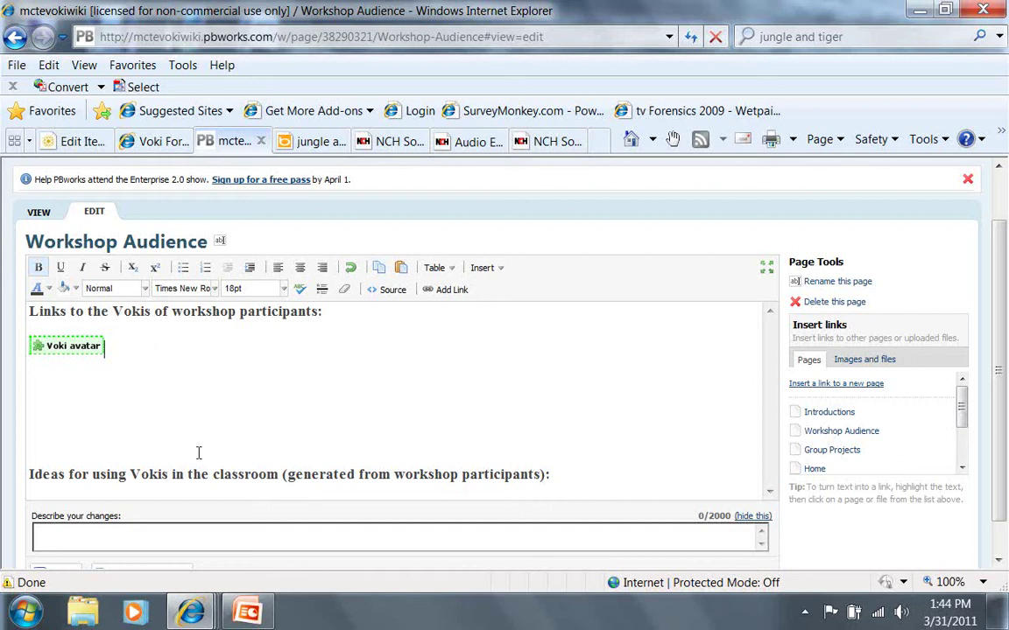
scroll(994, 403, down, 1)
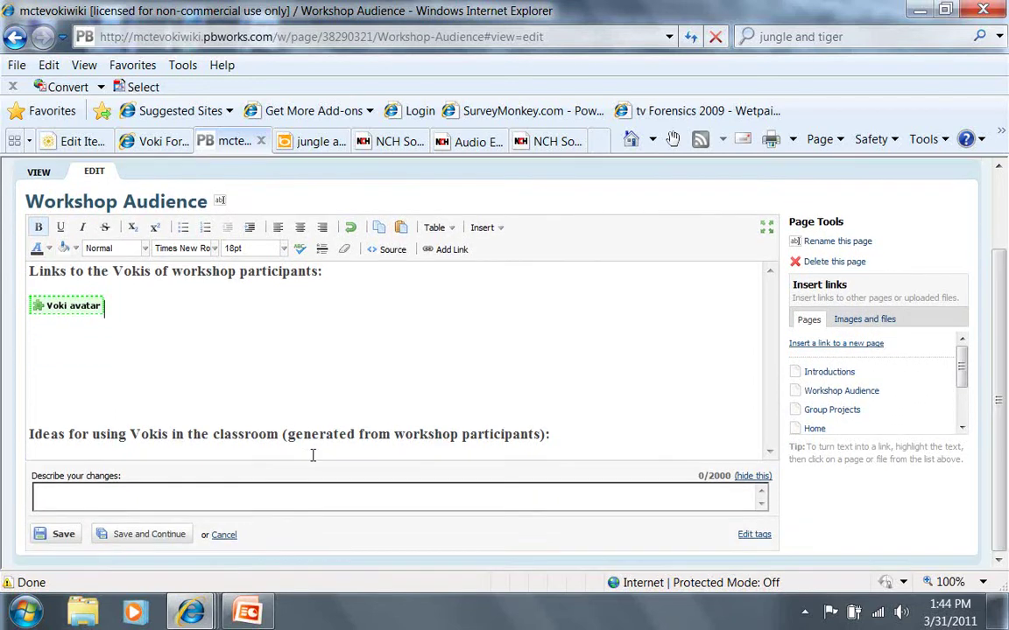
Step: Save the Workshop Audience page and check The Tyger player appears under the links heading
click(70, 535)
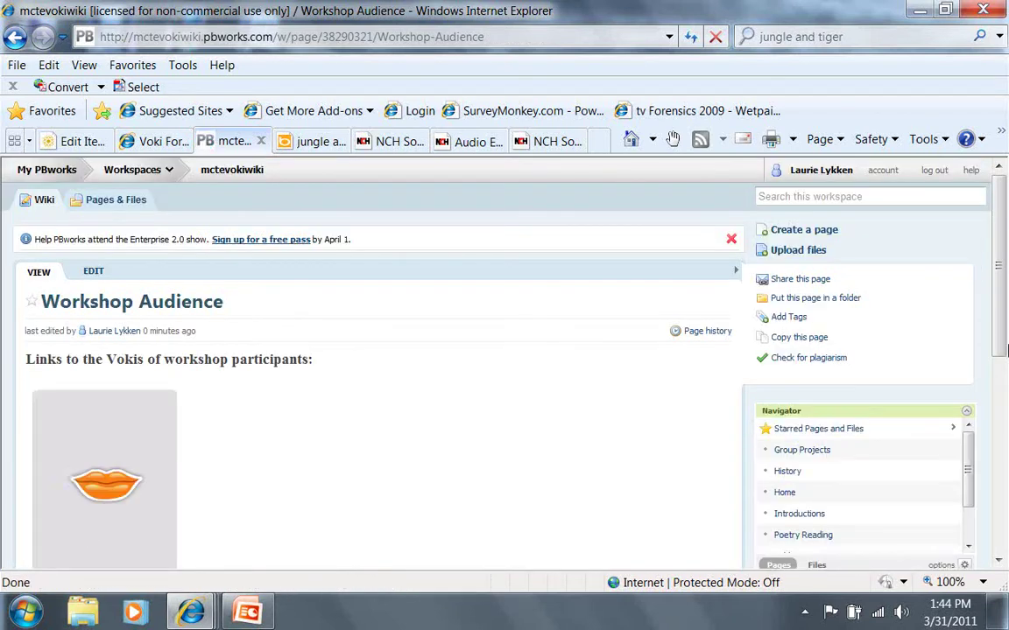
drag(1001, 330, 1003, 360)
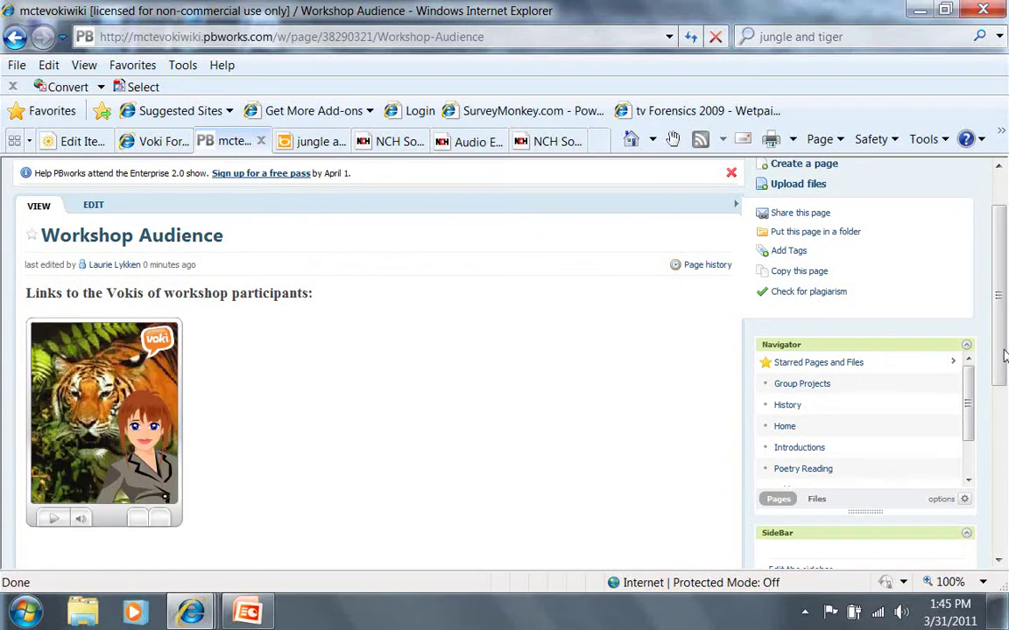